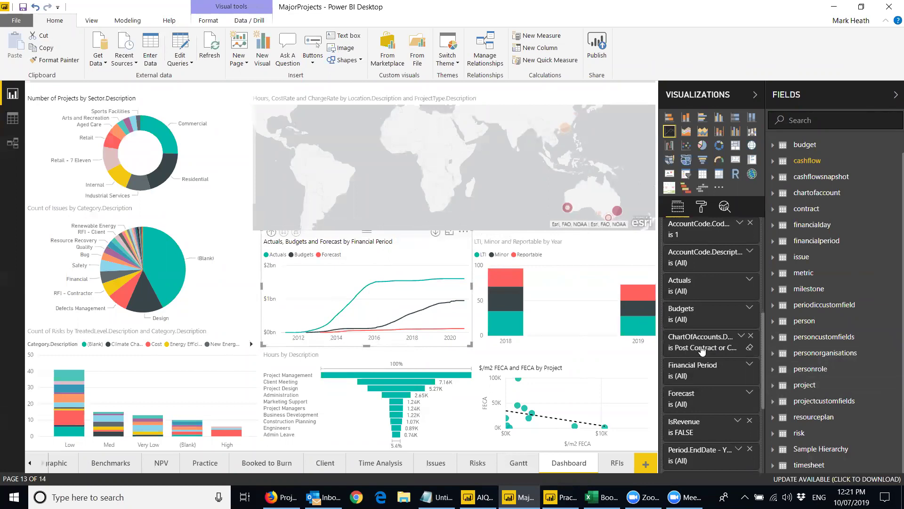
Step: Examine which chart of accounts values are included in the filter of the Actuals, Budgets and Forecast chart
click(740, 338)
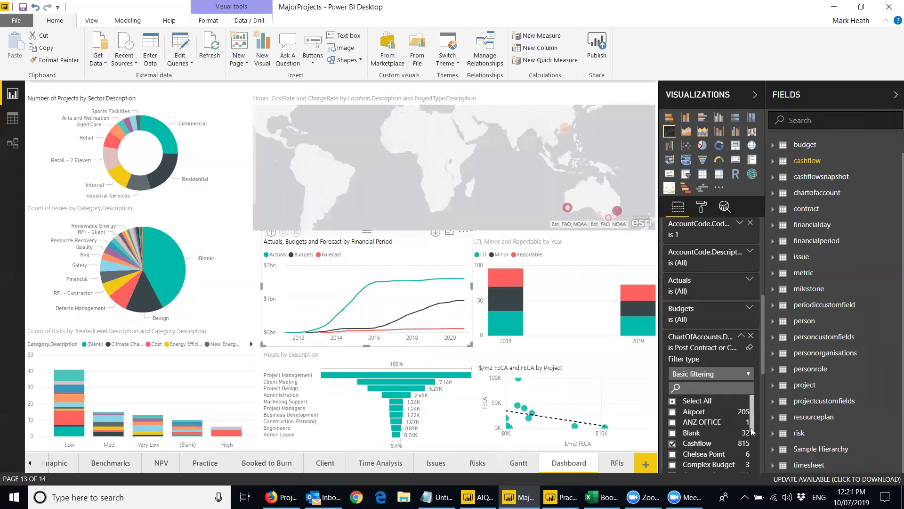
scroll(751, 430, down, 3)
scroll(750, 438, up, 3)
click(739, 337)
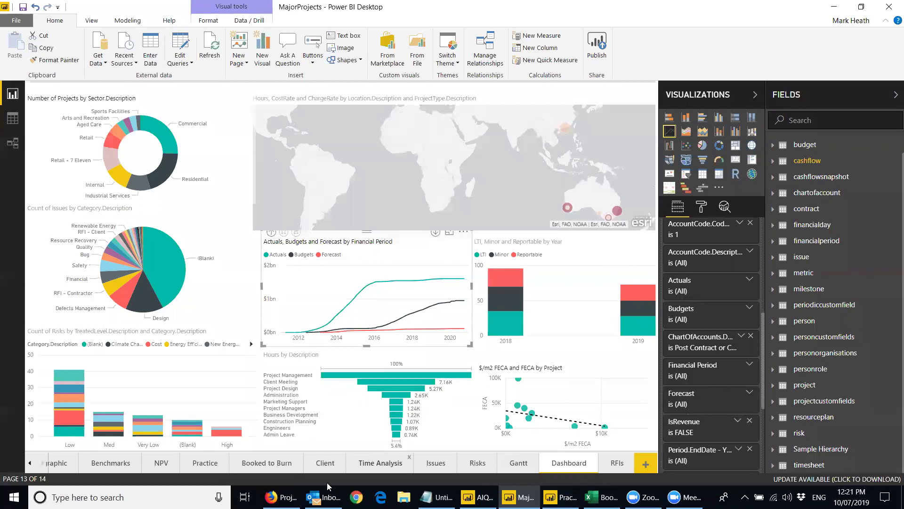
Step: Open the cost phasing page for Opal Office Towers in Firefox and copy the range A1:O2 from Book1 in Excel
click(282, 497)
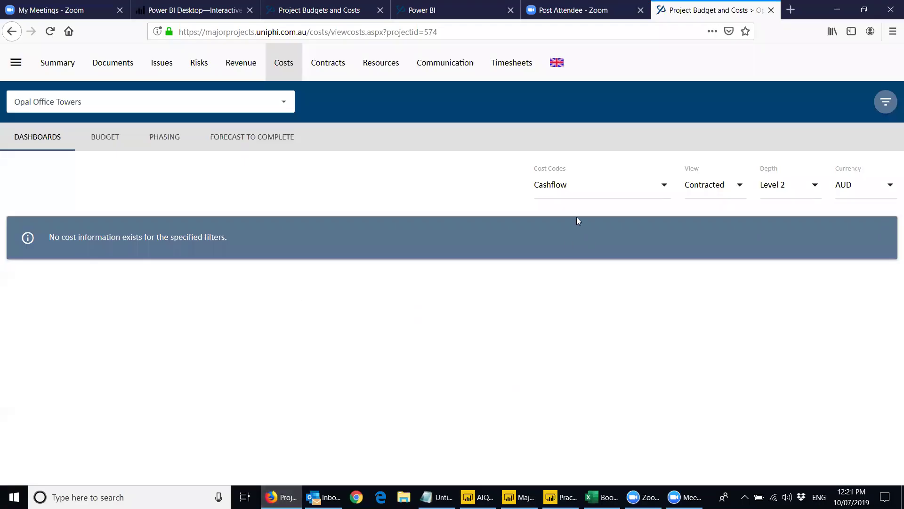
click(157, 141)
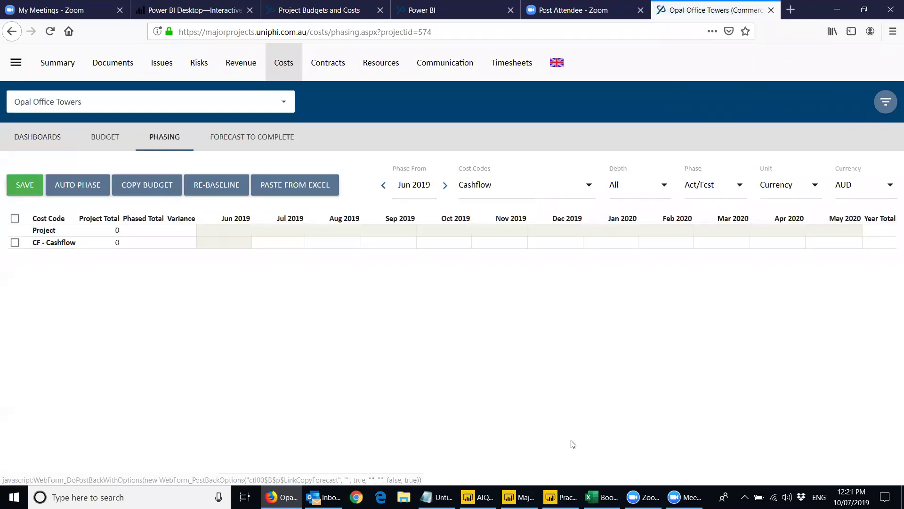
click(602, 497)
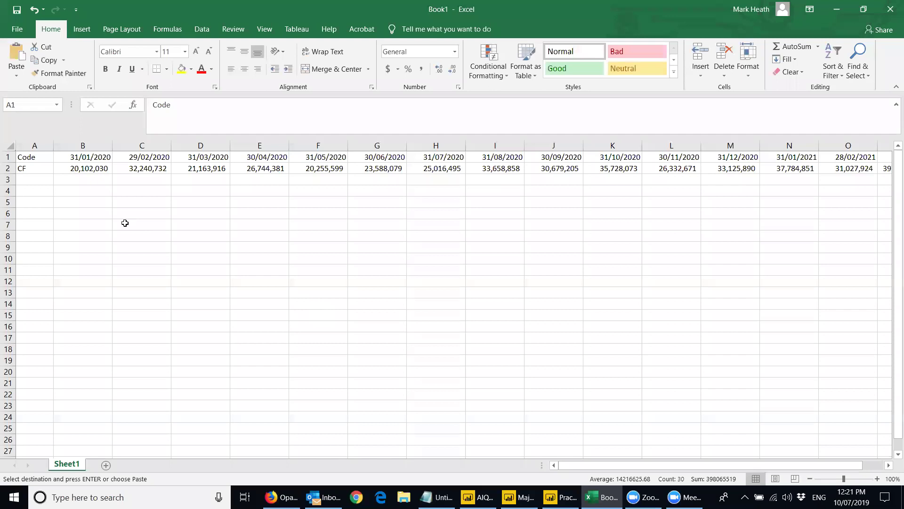
key(shift+Down)
key(ctrl+shift+Right)
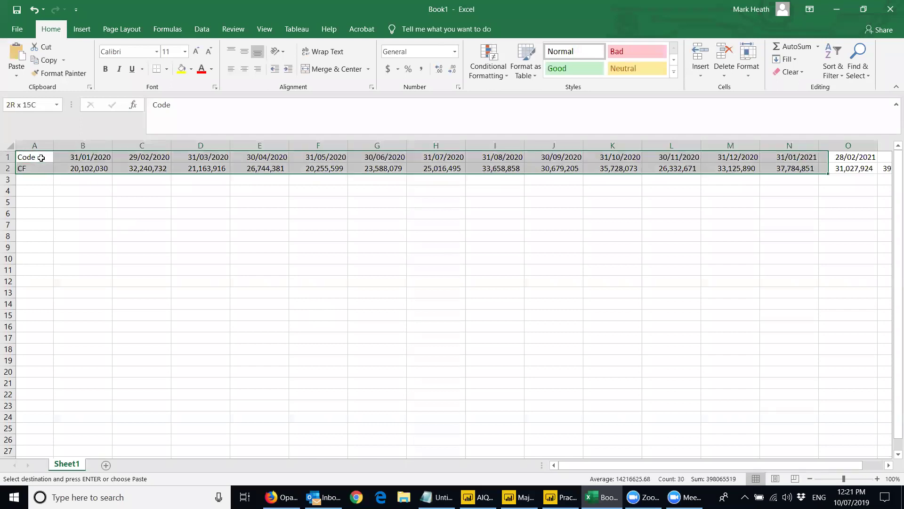
key(ctrl+c)
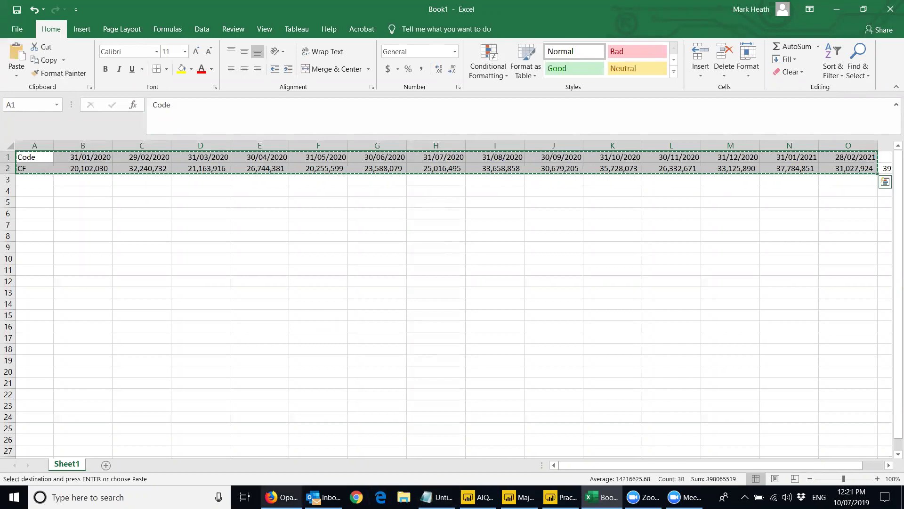
Step: Back in Firefox, import the copied Excel data into the Opal Office Towers phasing as Forecast and save it
click(281, 497)
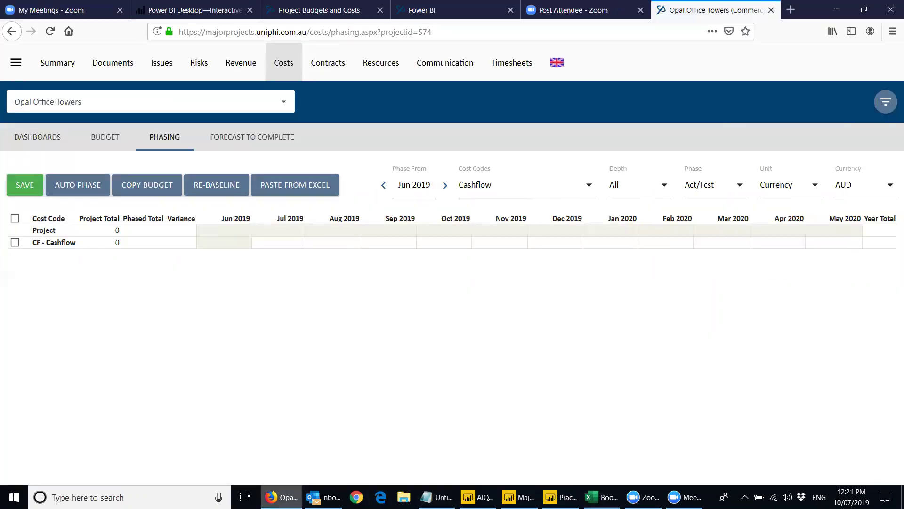
click(328, 198)
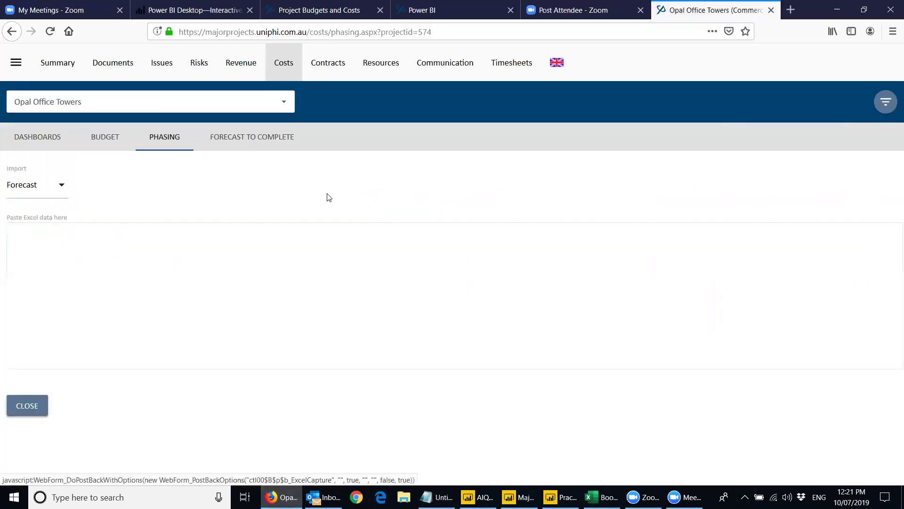
click(215, 247)
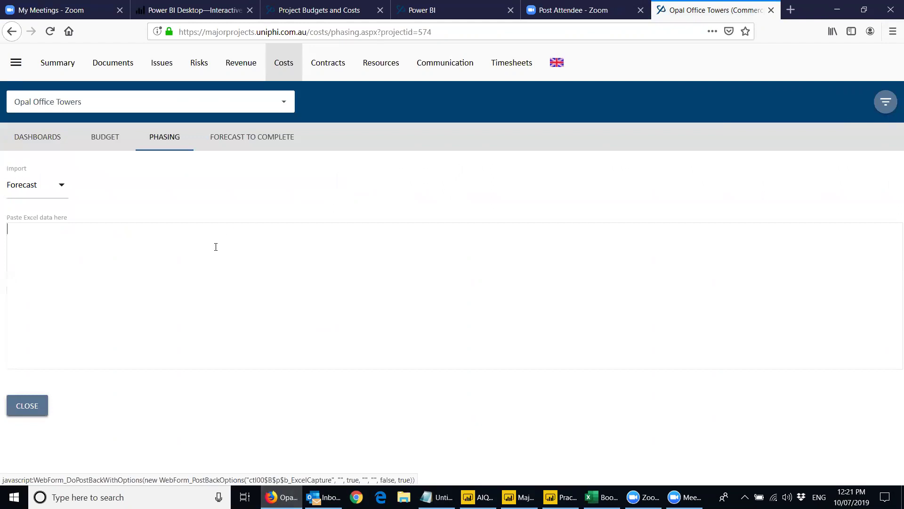
click(19, 183)
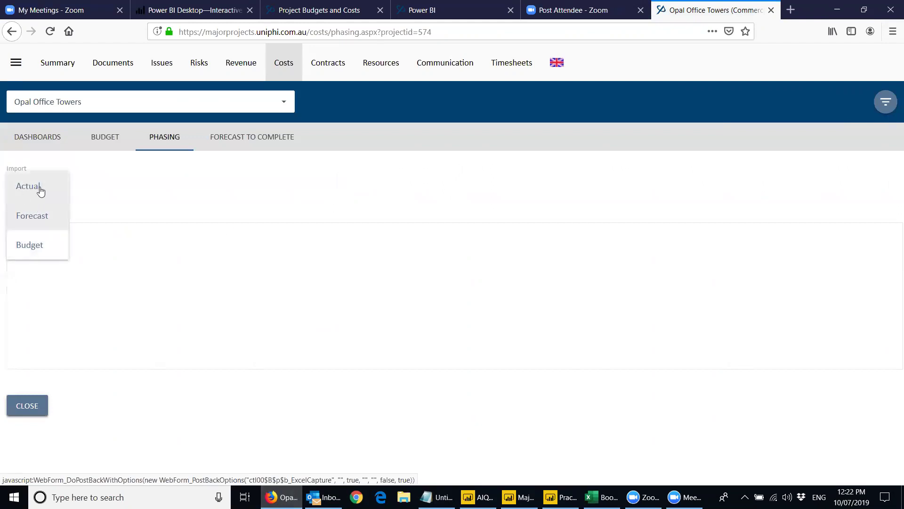
click(132, 246)
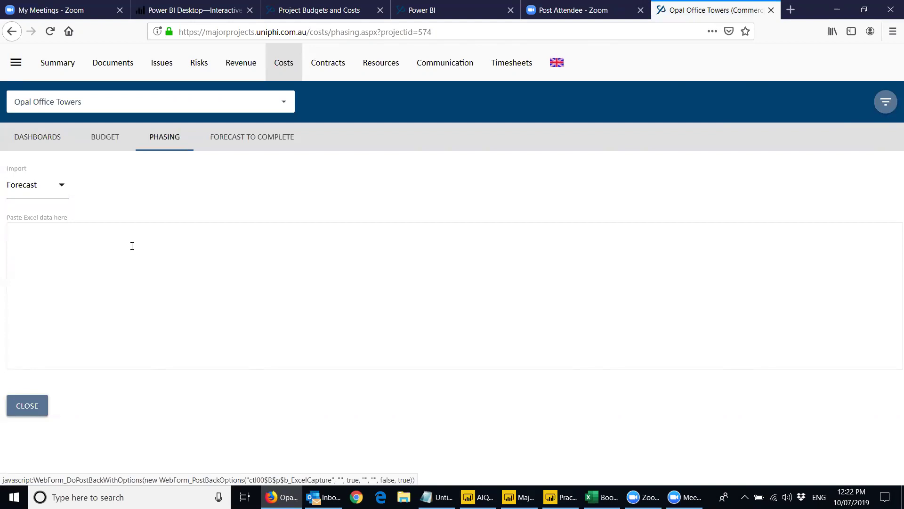
click(50, 196)
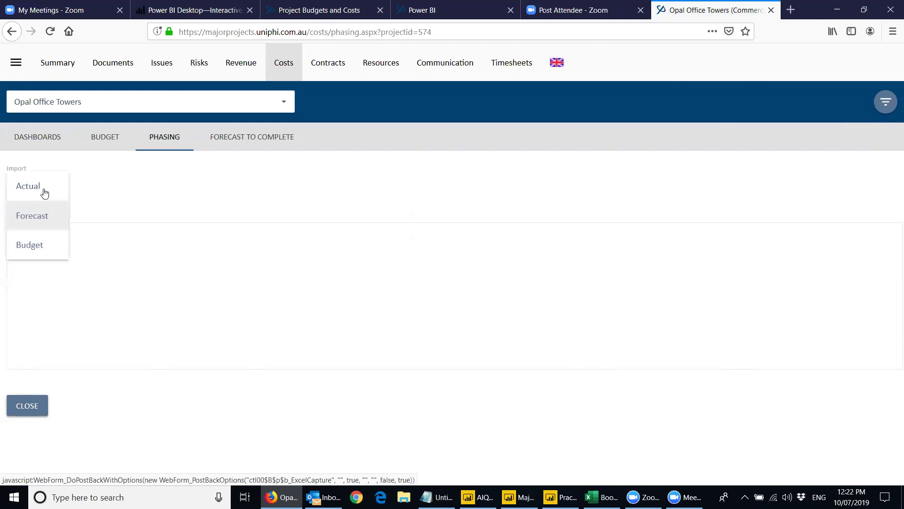
click(45, 215)
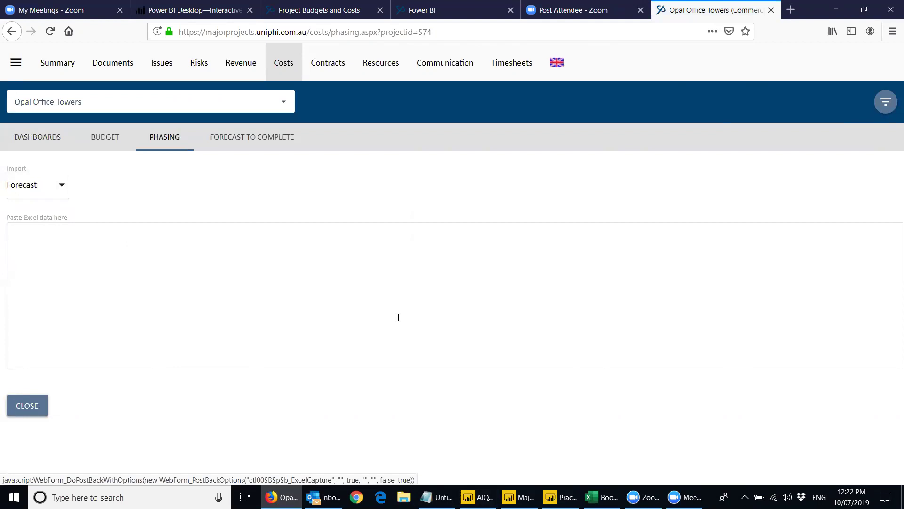
key(ctrl+v)
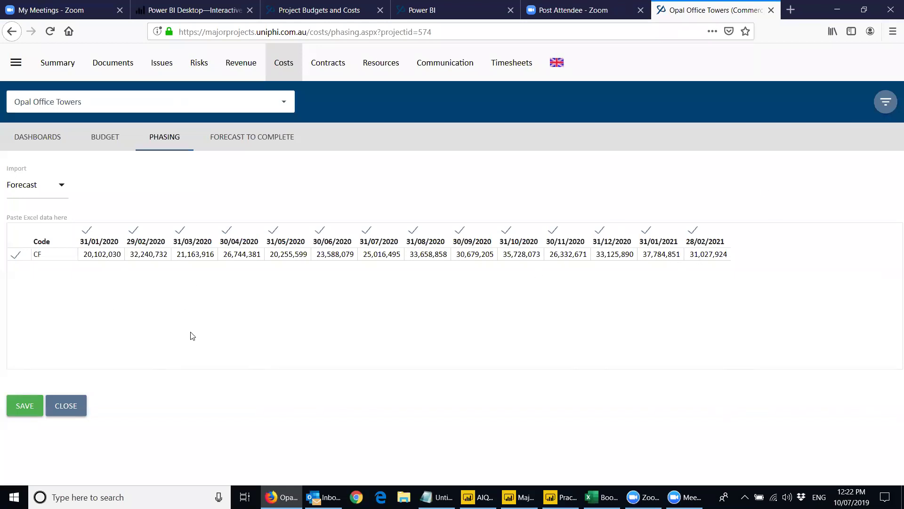
click(22, 409)
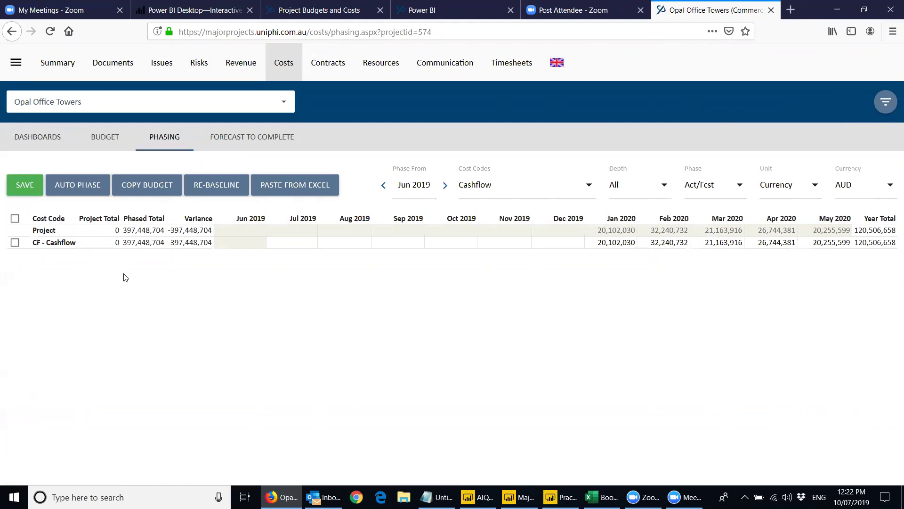
Step: Switch to the MajorProjects report in Power BI Desktop and refresh its data
mouse_move(502, 493)
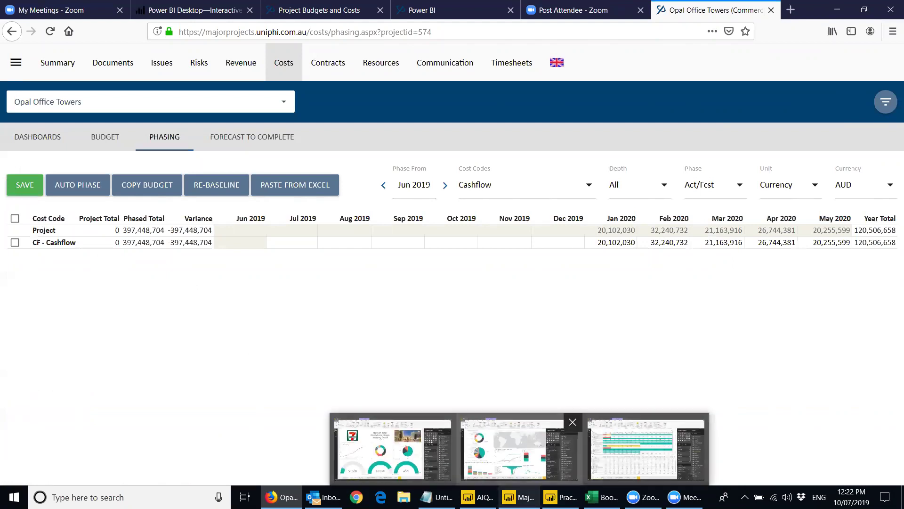
click(518, 450)
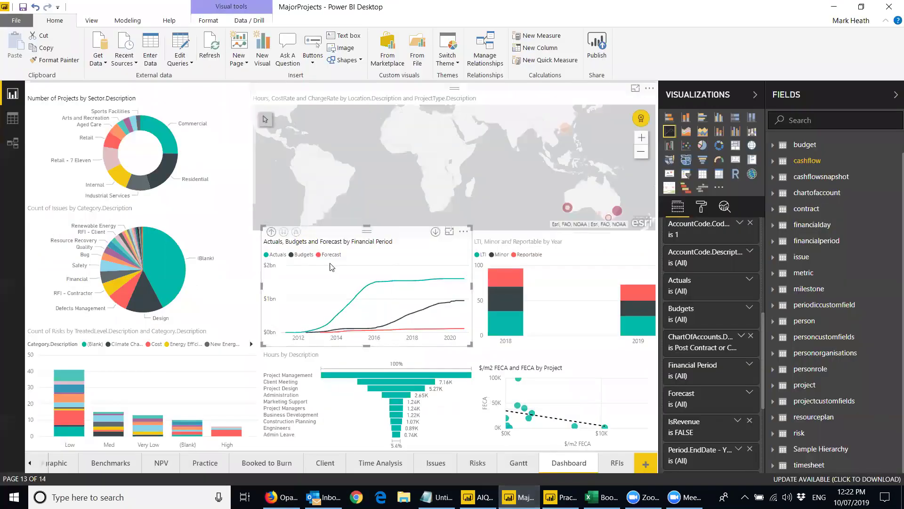
click(240, 269)
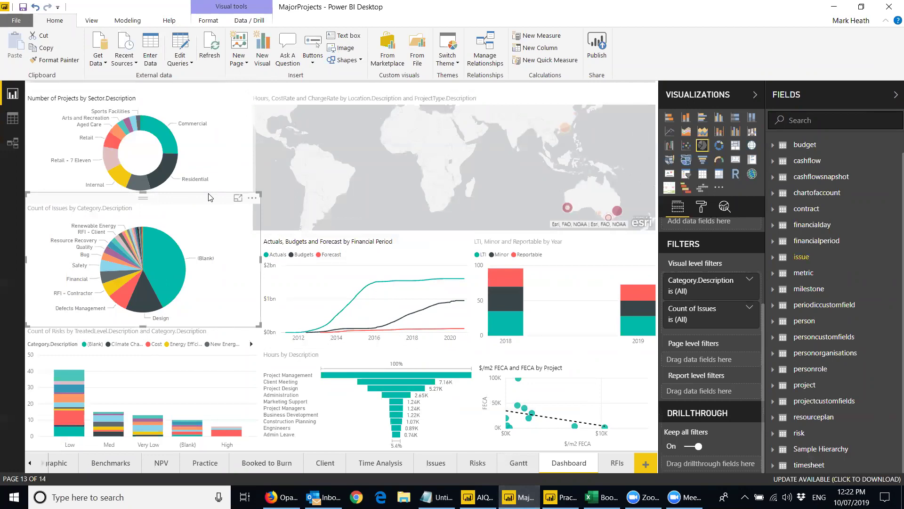
click(210, 56)
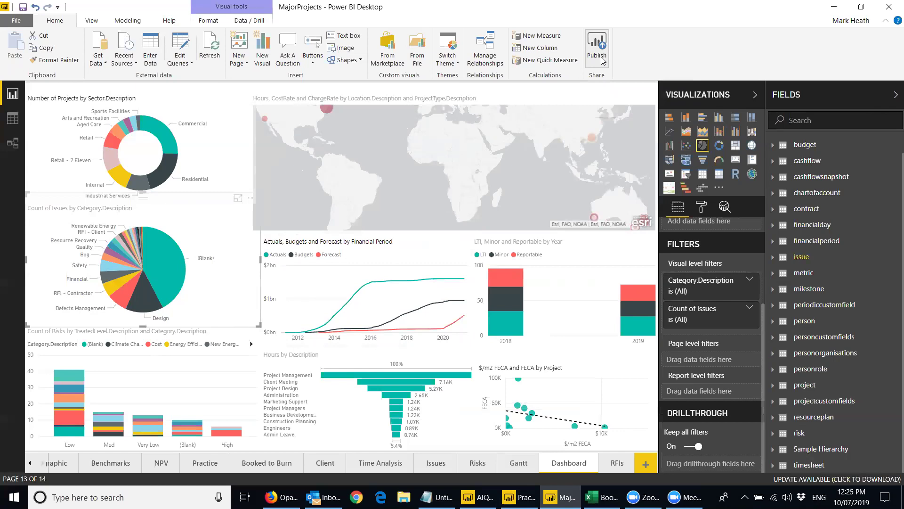
Step: Save the report changes and publish it to the UniPhi workspace, replacing the existing MajorProjects dataset
click(600, 57)
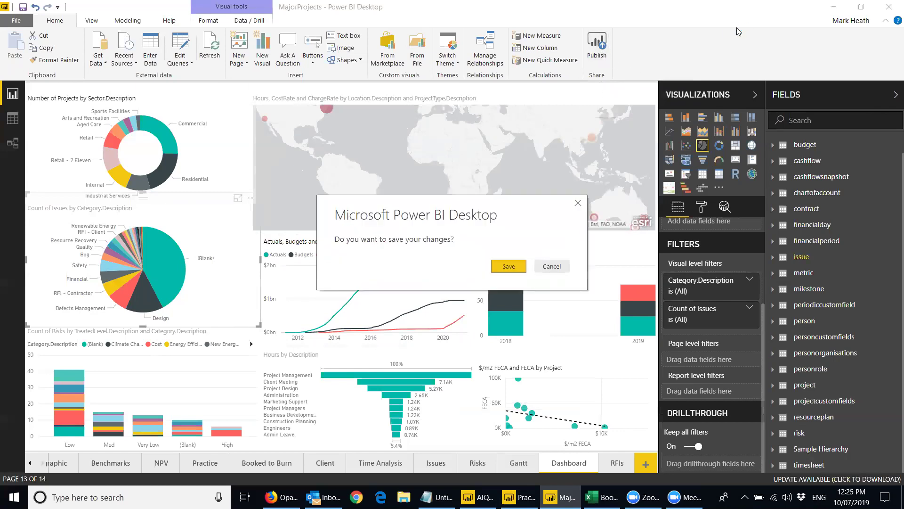
click(509, 266)
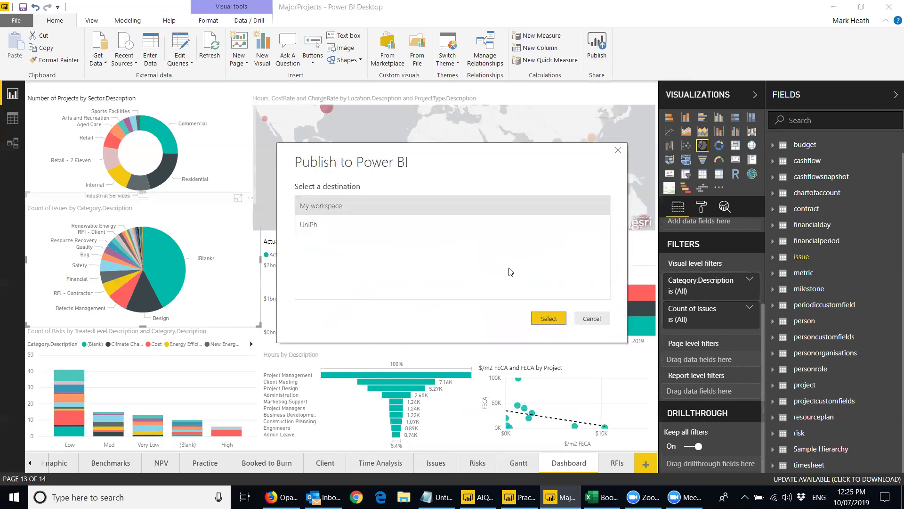
click(342, 232)
click(541, 319)
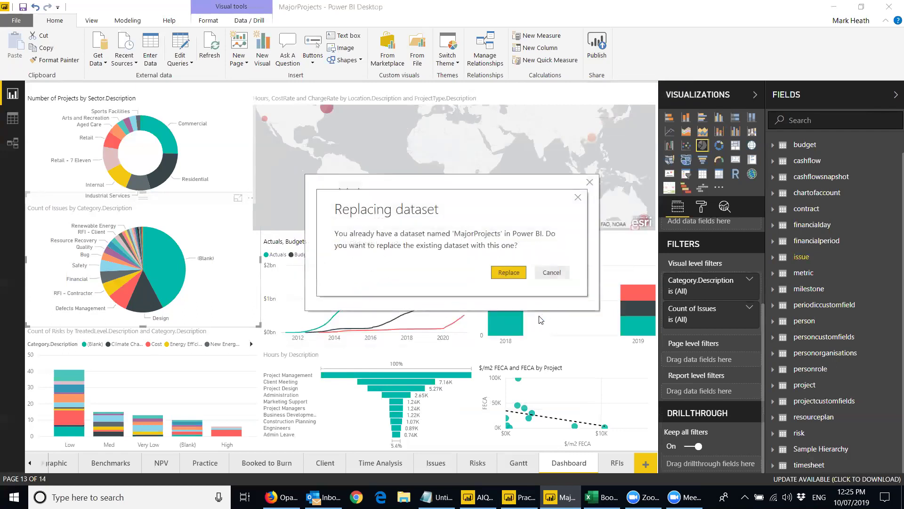
click(508, 273)
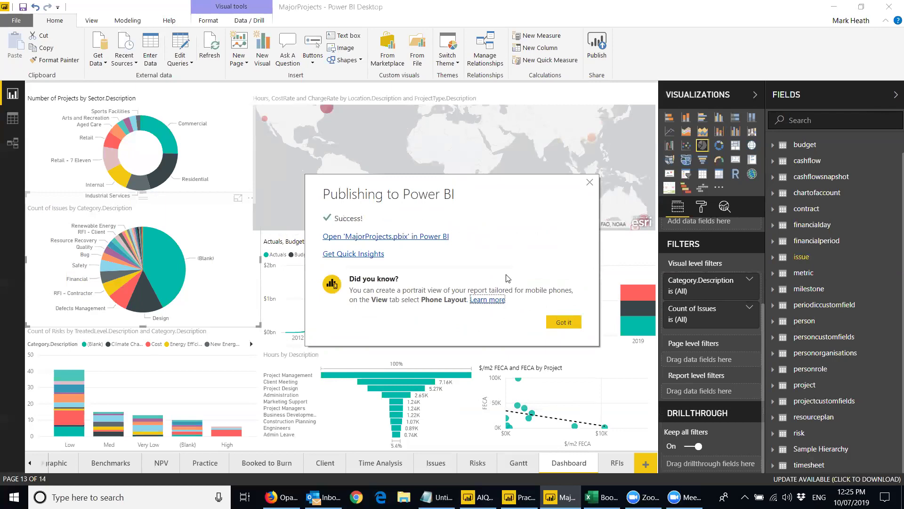
Step: Open the published MajorProjects report in the Power BI service and view its sharing options
click(397, 237)
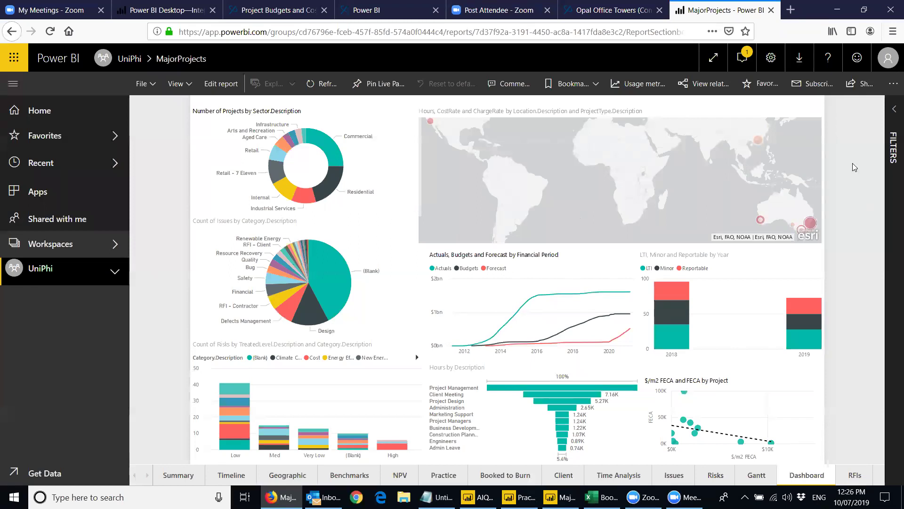
click(858, 84)
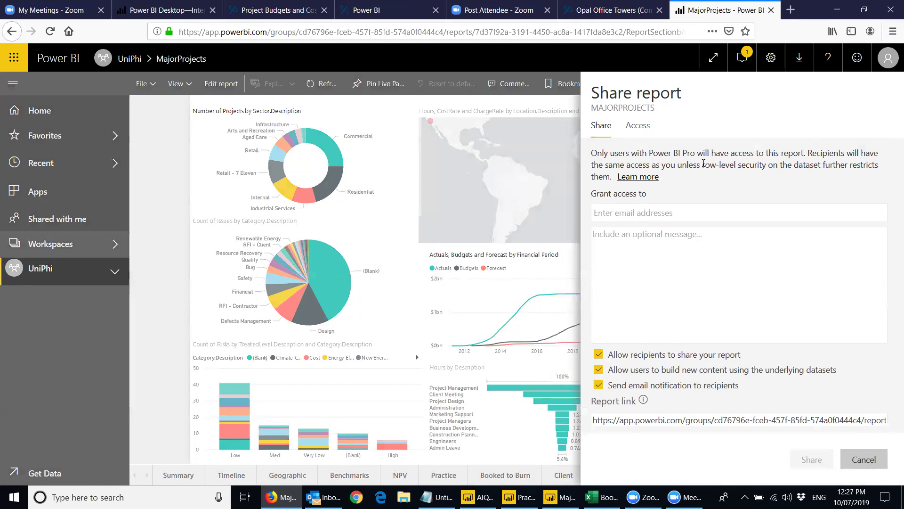
click(417, 331)
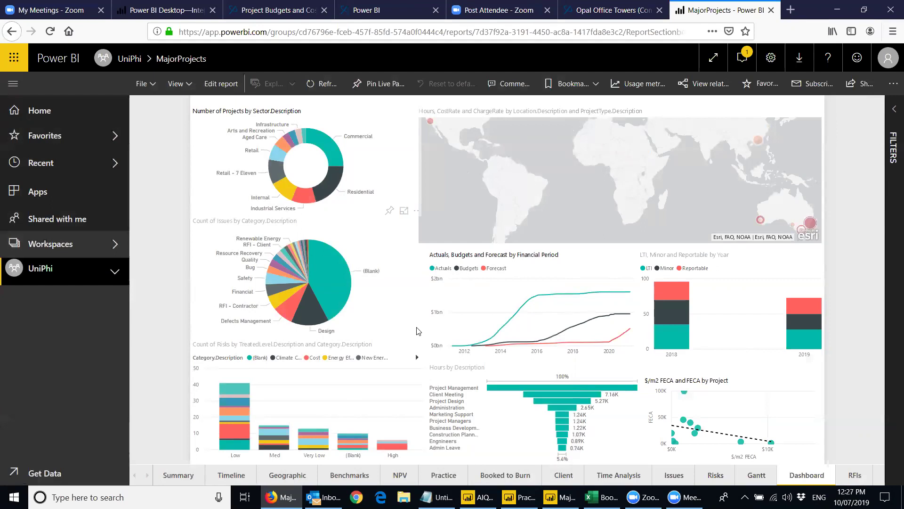
Step: Switch to the UniPhi project costs page and open the Email settings from Configuration
click(272, 11)
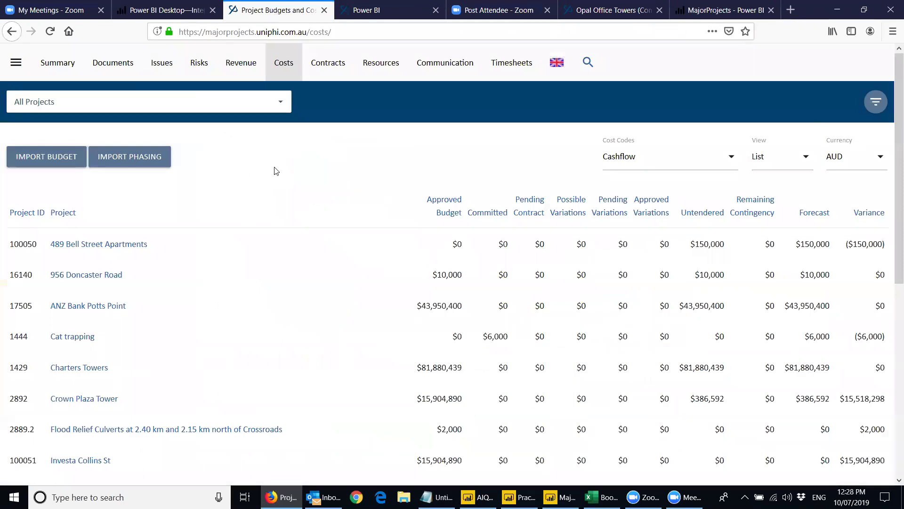
click(14, 65)
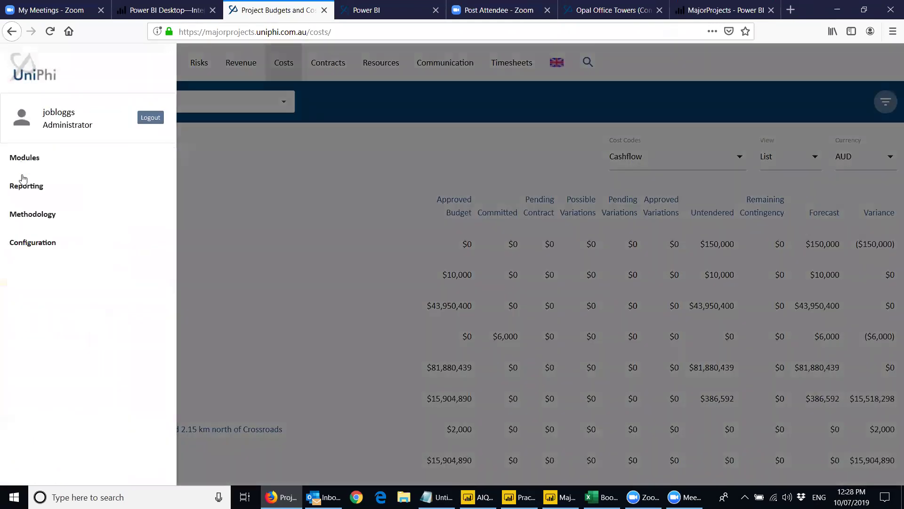
click(42, 251)
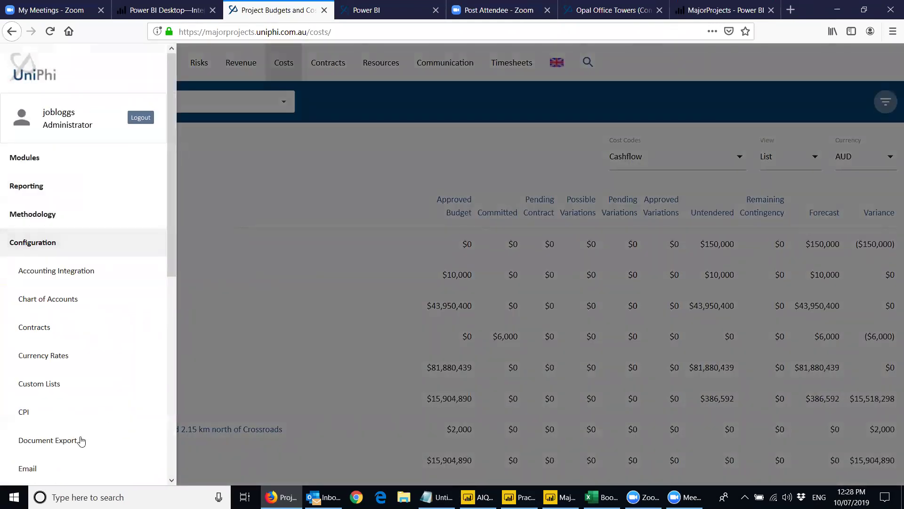
click(47, 466)
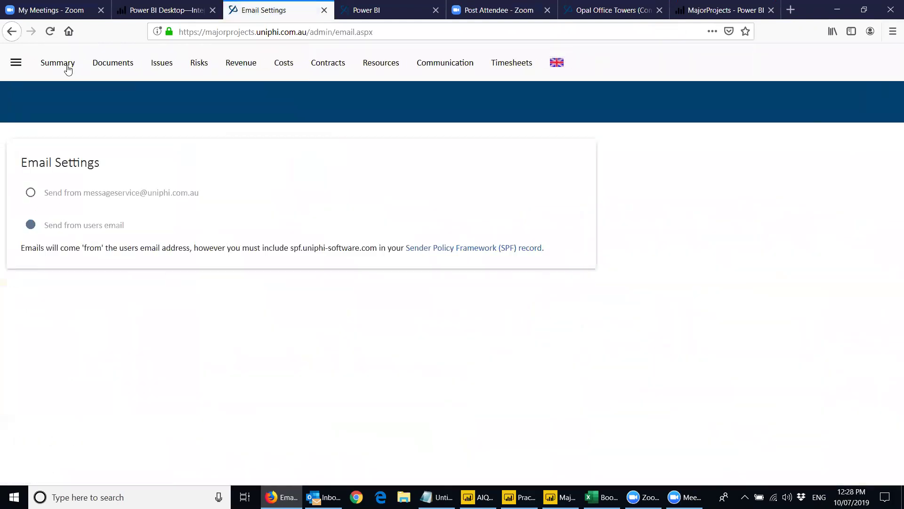
Step: Look through the list of UniPhi Configuration options, from Accounting Integration to Templates
click(16, 62)
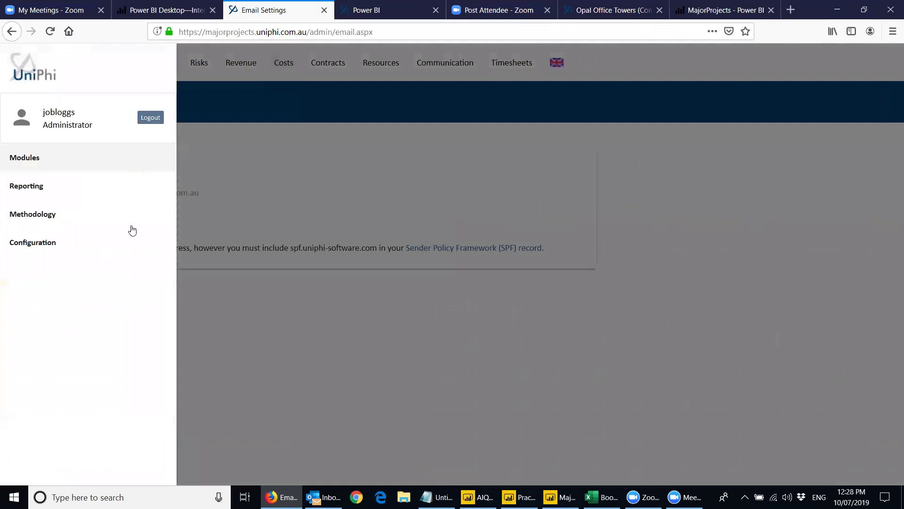
click(89, 245)
scroll(175, 308, down, 1)
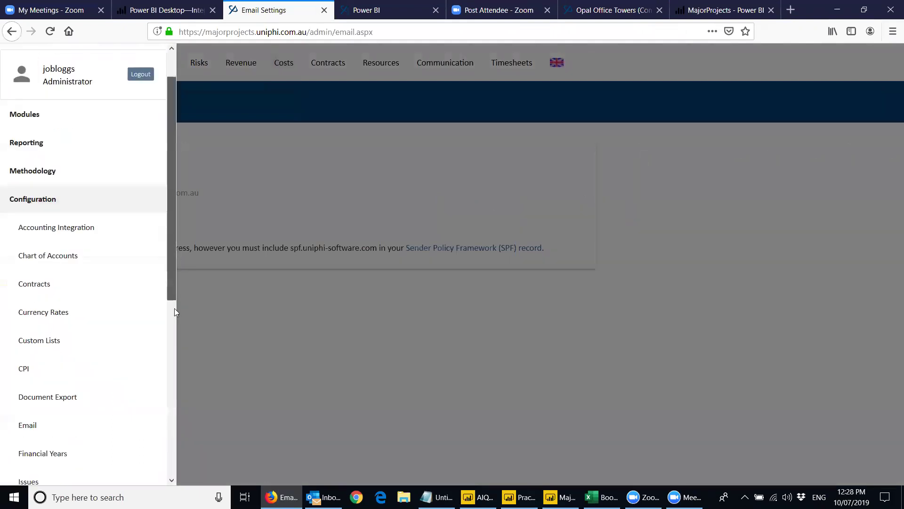
scroll(175, 308, down, 7)
scroll(178, 443, up, 4)
scroll(179, 394, down, 2)
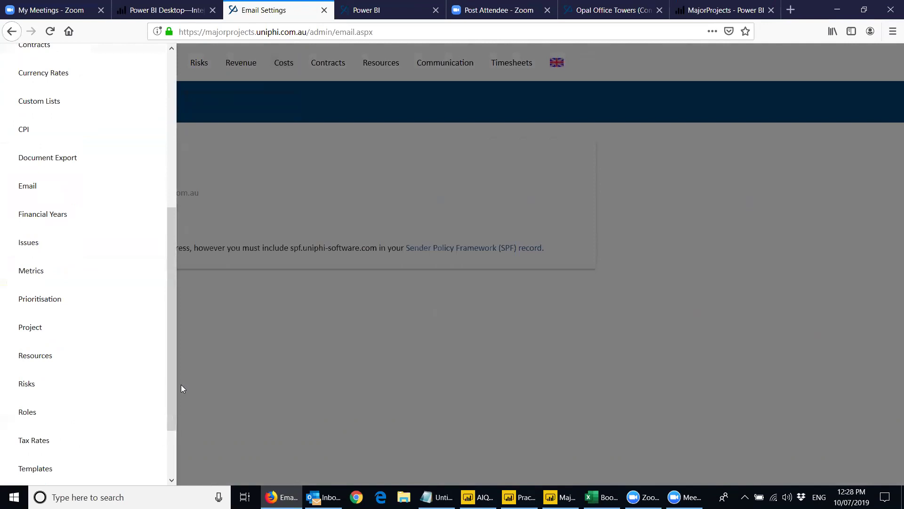
click(203, 373)
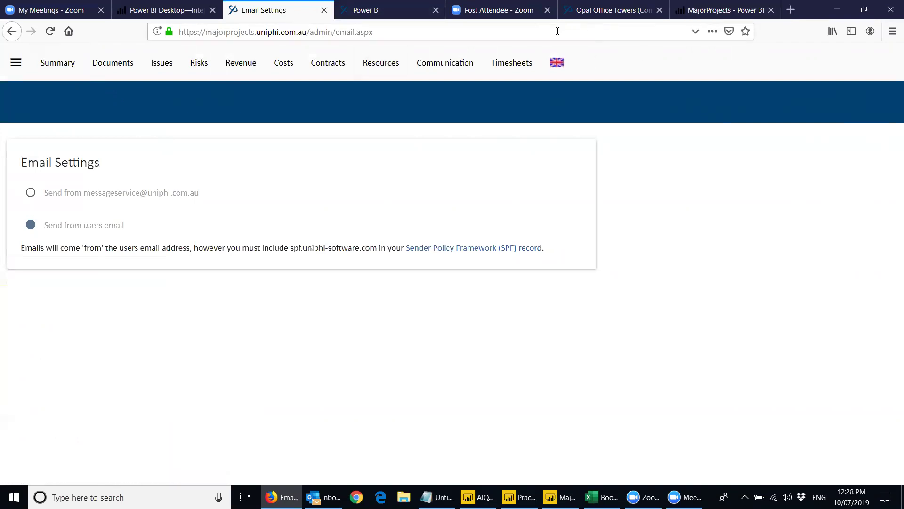
Step: Switch to the UniPhi Power BI dashboard and look over the embedded issues report page
click(367, 12)
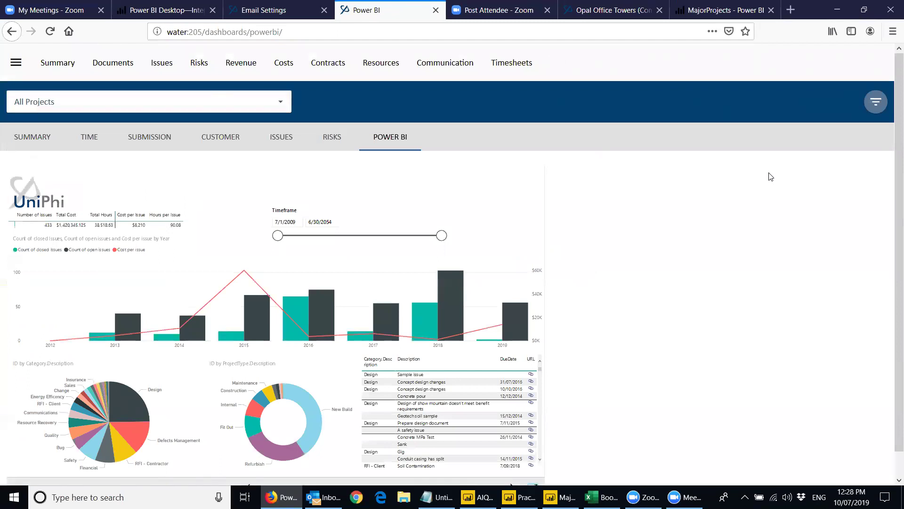
scroll(892, 170, down, 1)
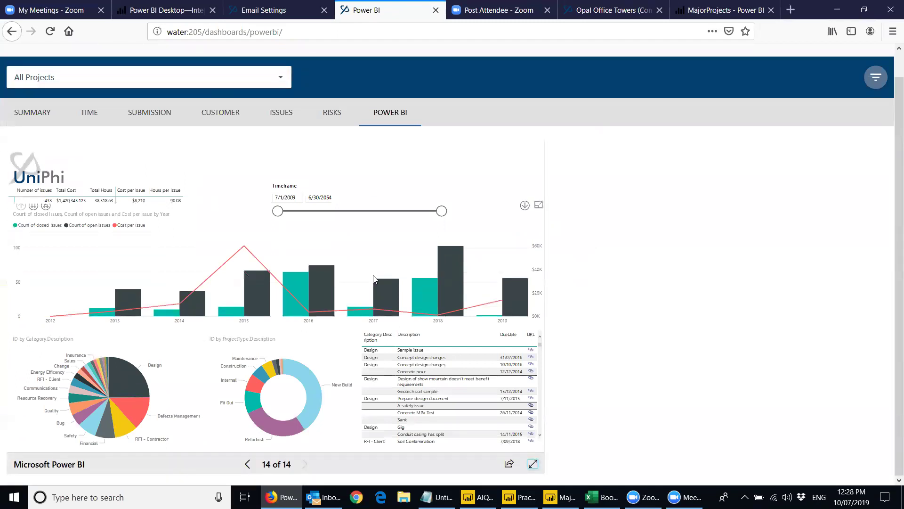
scroll(892, 275, up, 1)
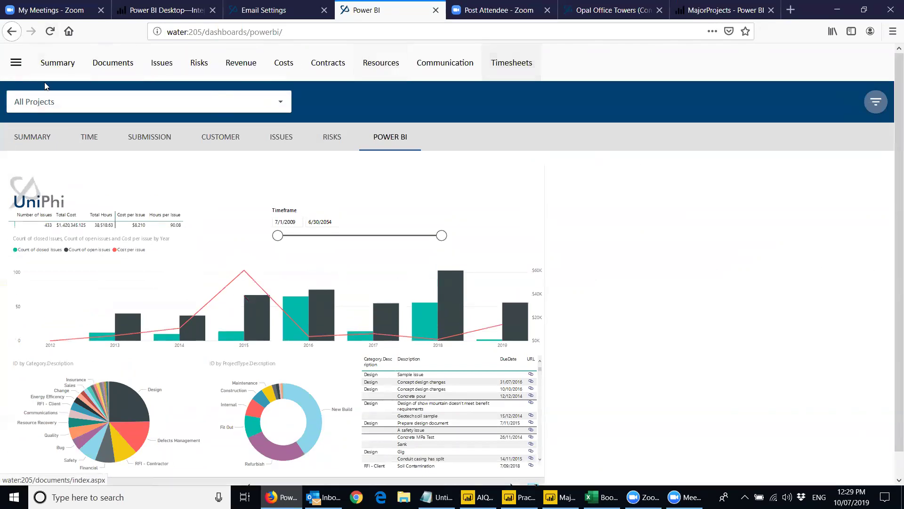
Step: Expand Reporting in the UniPhi navigation to view the Reports and Dashboards entries, then return to the dashboard
click(13, 70)
click(26, 161)
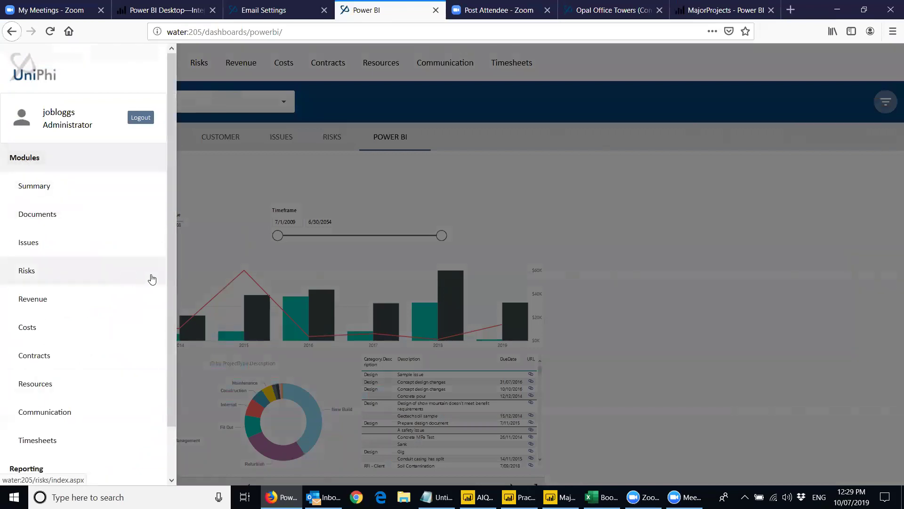
drag(173, 281, 176, 351)
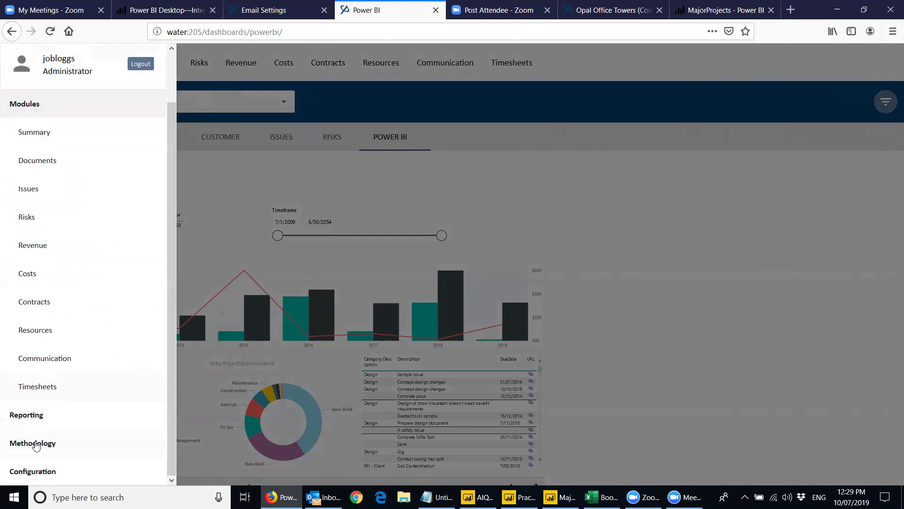
click(32, 420)
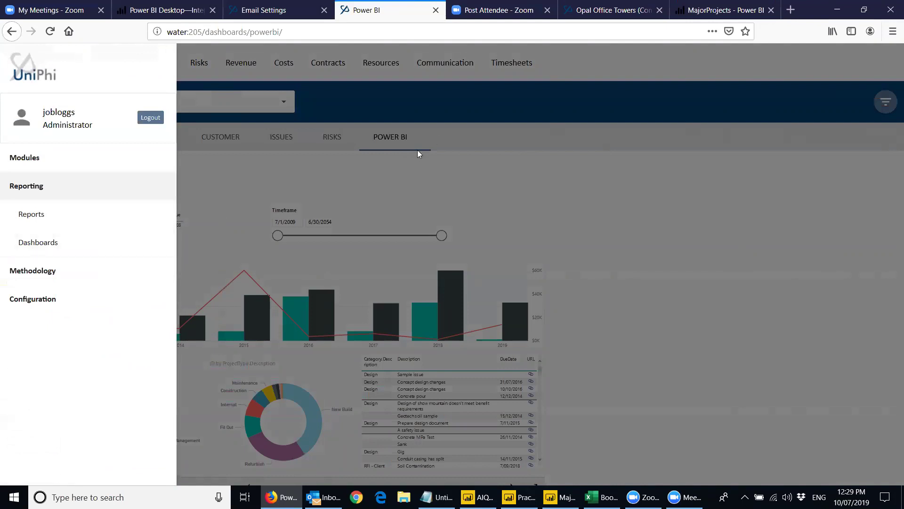
click(405, 163)
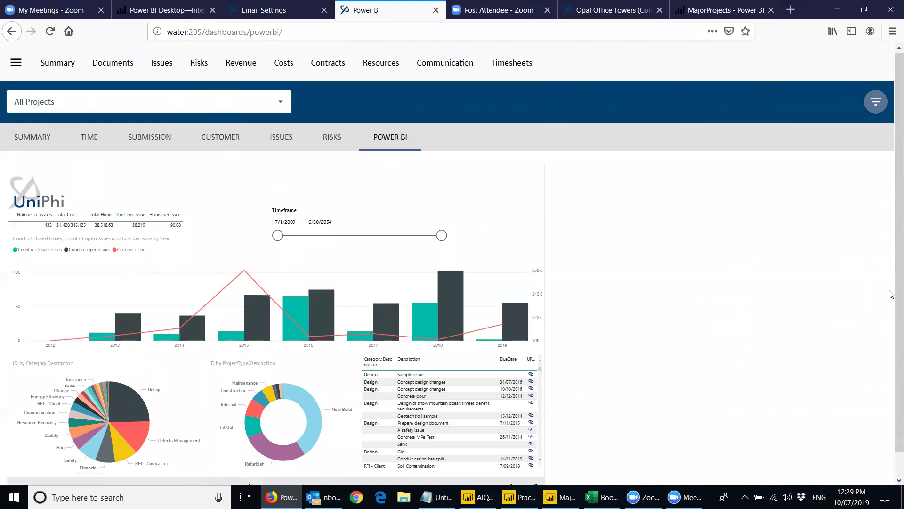
Step: Page back through the embedded report to the Gantt chart on page 12 and return to the issues page 14
scroll(890, 351, down, 1)
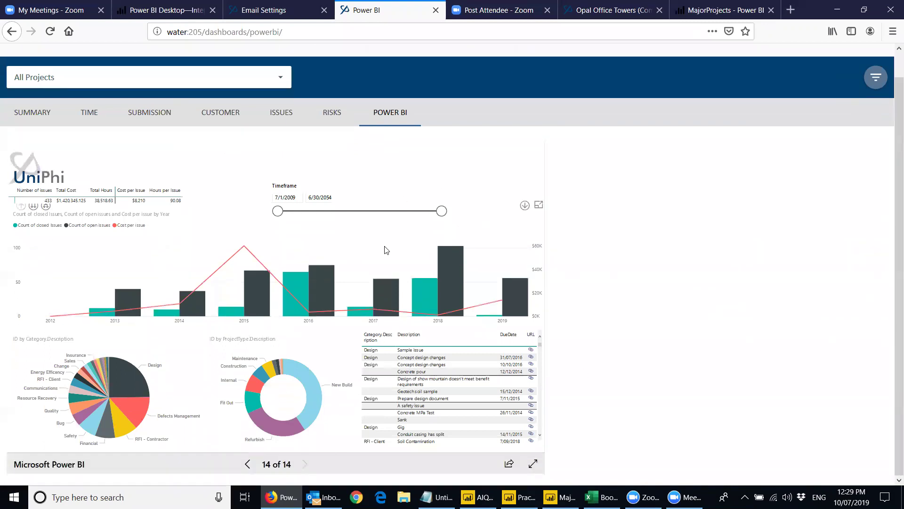
click(247, 465)
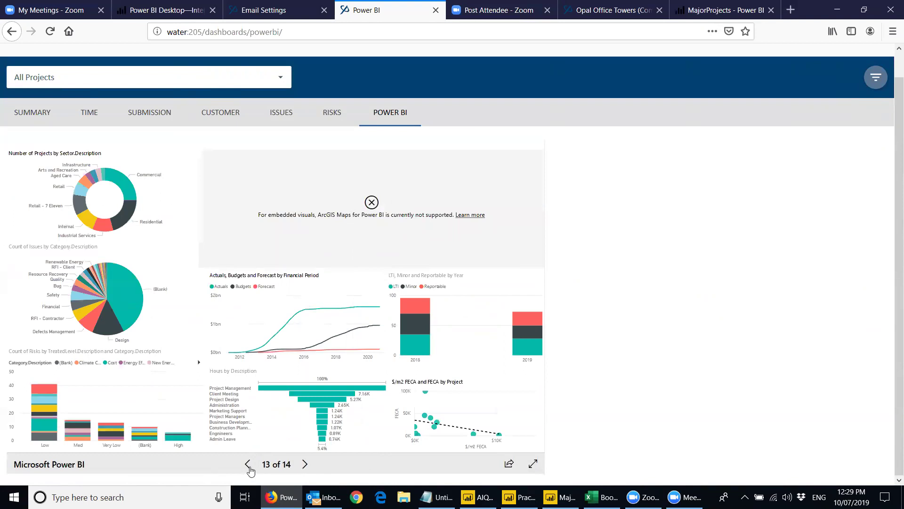
click(248, 465)
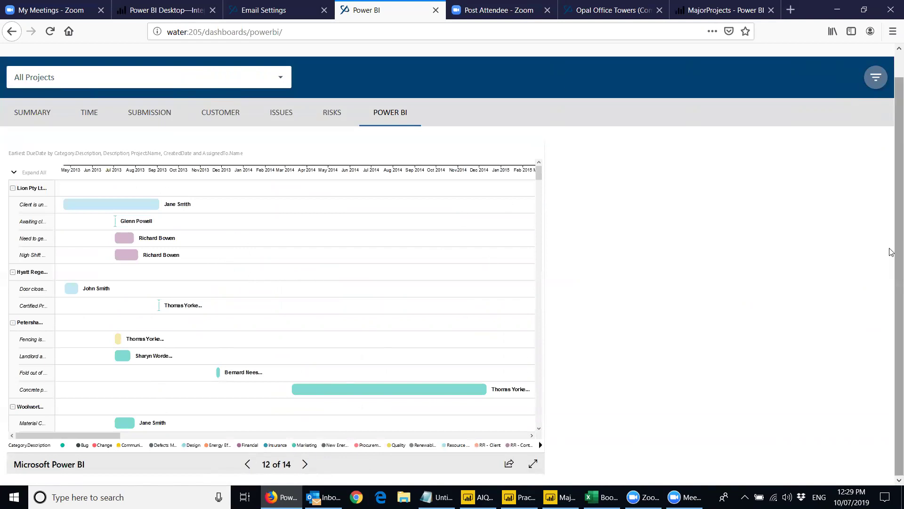
scroll(891, 189, up, 1)
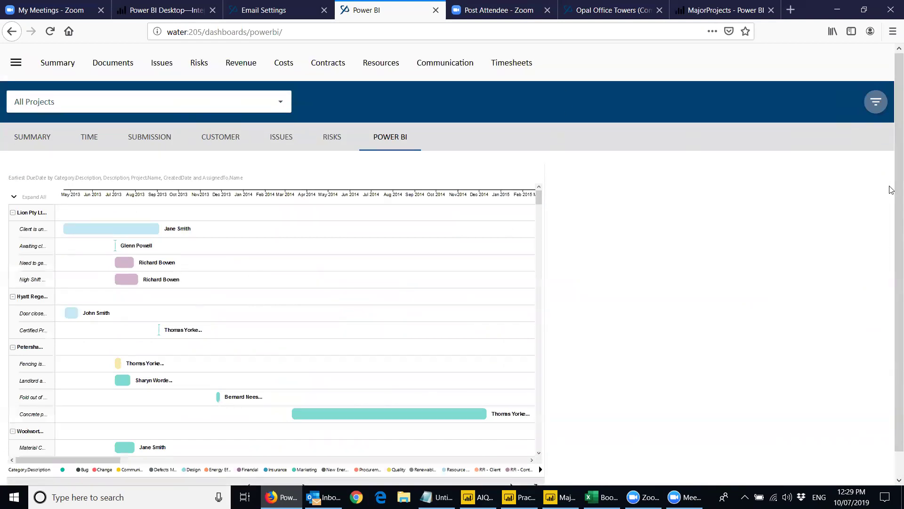
scroll(892, 461, down, 1)
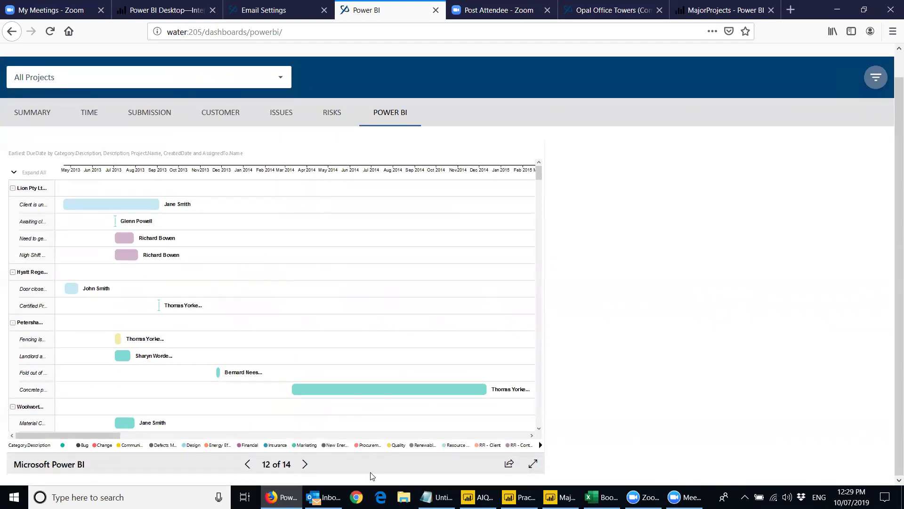
click(305, 465)
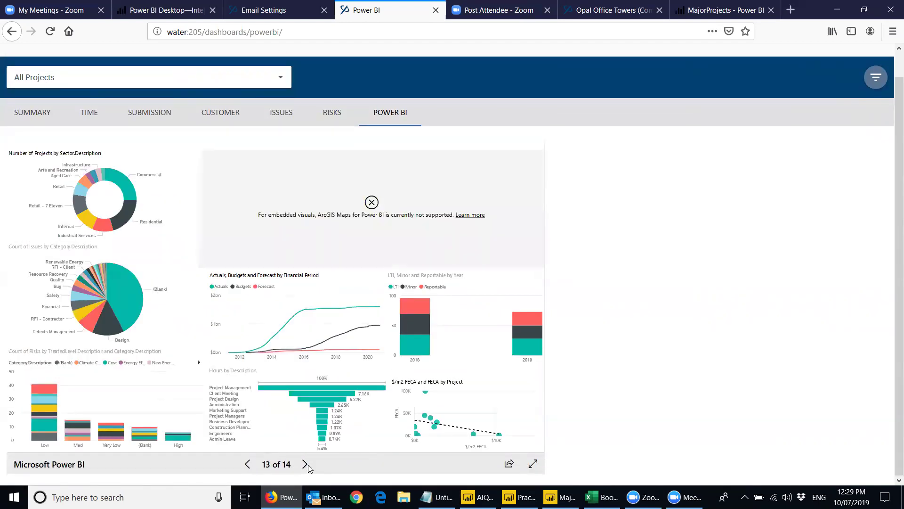
click(305, 464)
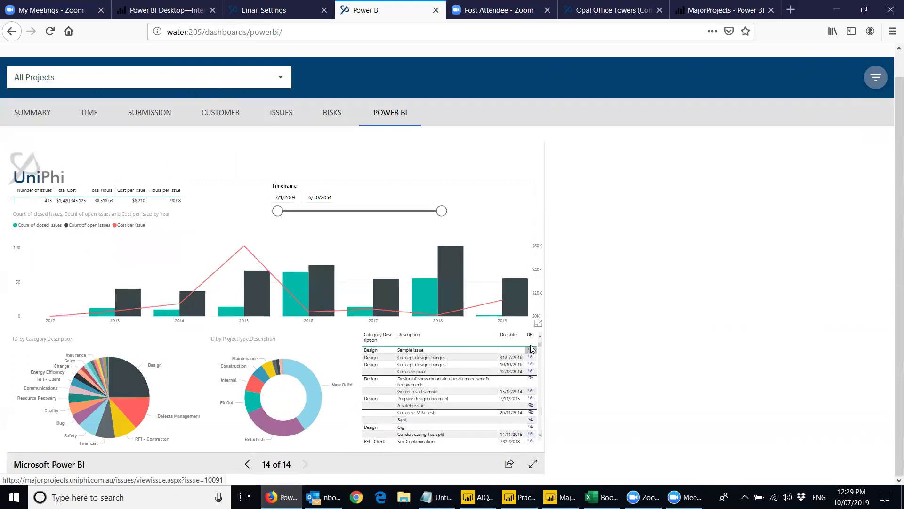
Step: Filter the report to Quality issues and follow the St kilda issue through to its attached photo's map location
click(77, 404)
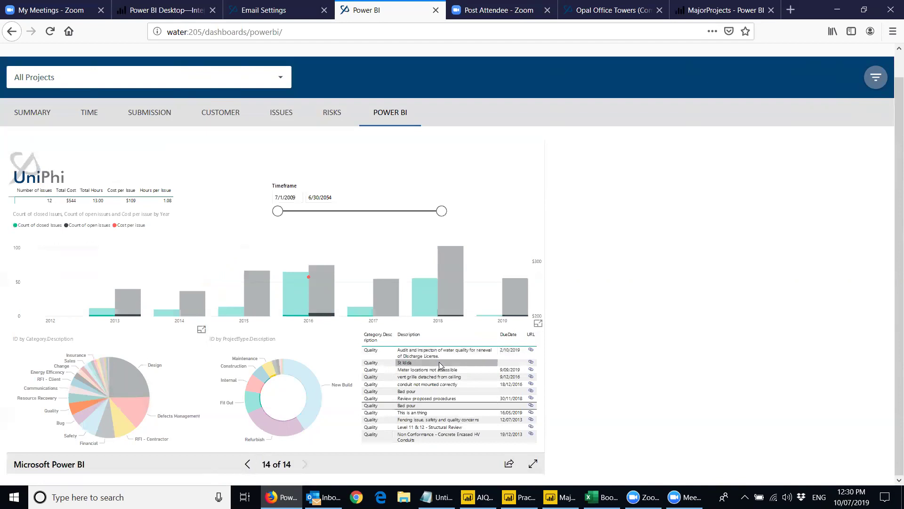
click(529, 363)
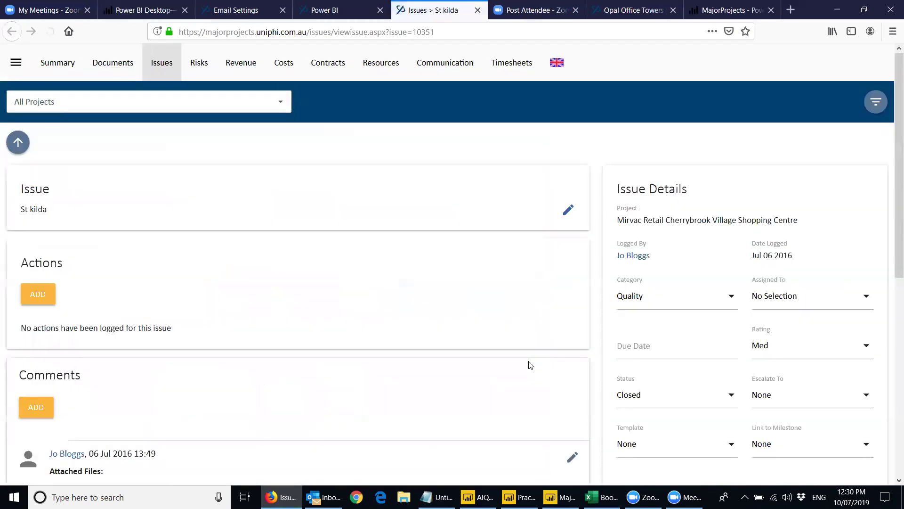
drag(894, 247, 891, 356)
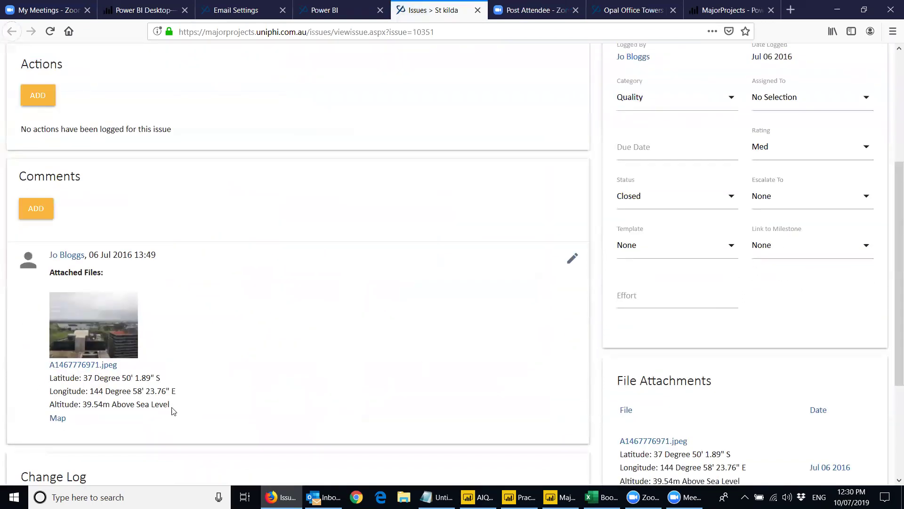
click(56, 420)
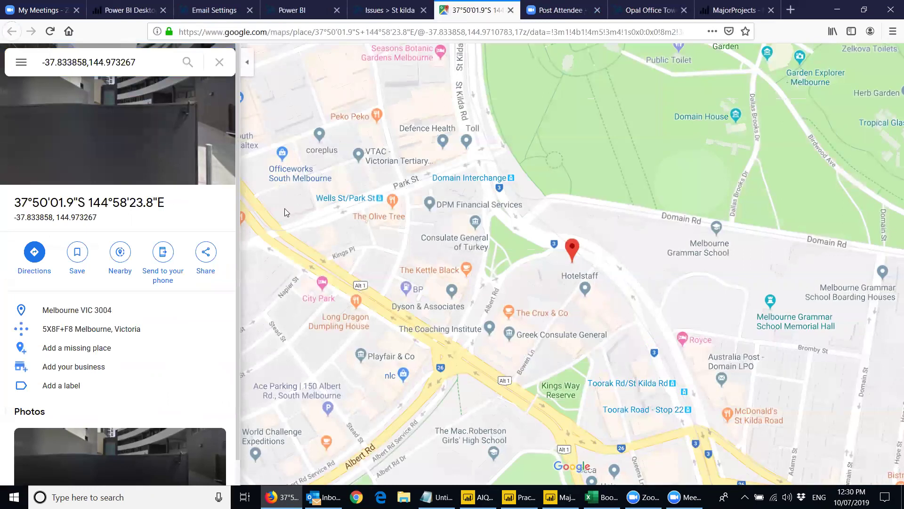
Step: Return to the embedded Power BI report and view the project dashboard on page 13
click(320, 18)
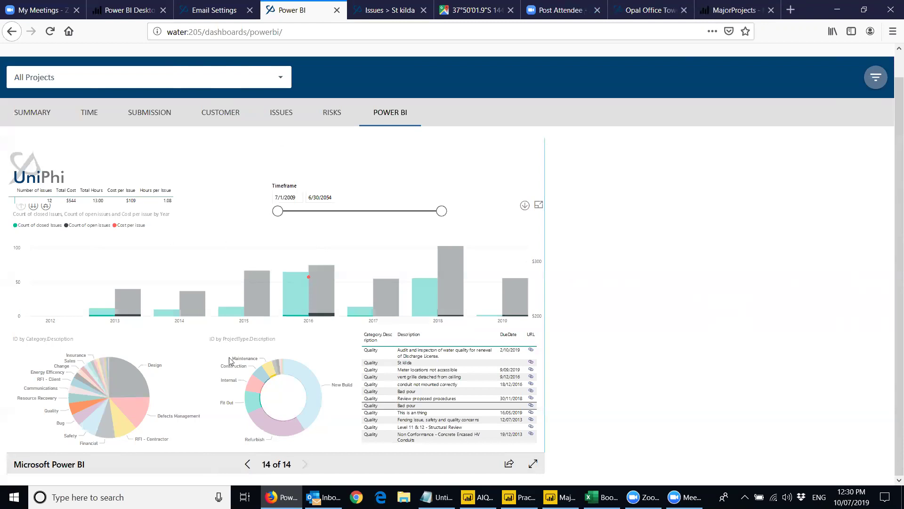
click(249, 465)
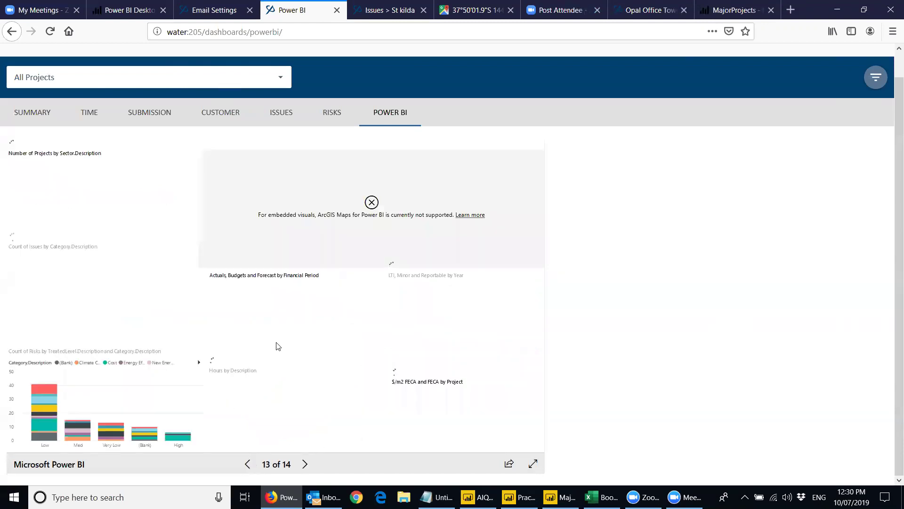
mouse_move(367, 339)
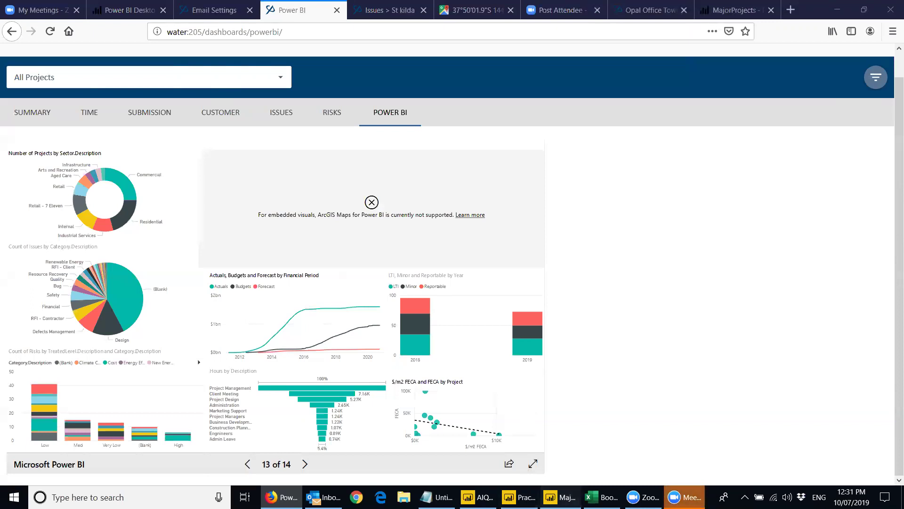
Step: Switch to the MajorProjects report in Power BI Desktop and dismiss the publishing message
click(560, 498)
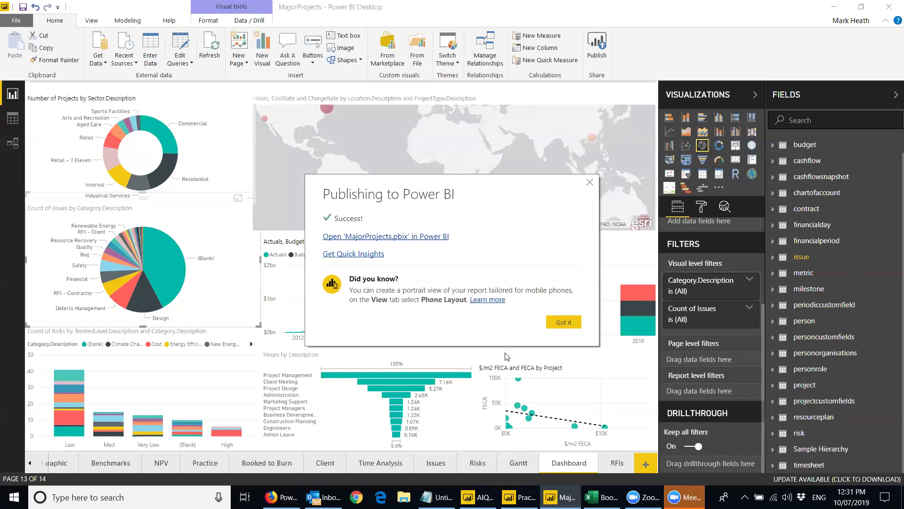
click(561, 324)
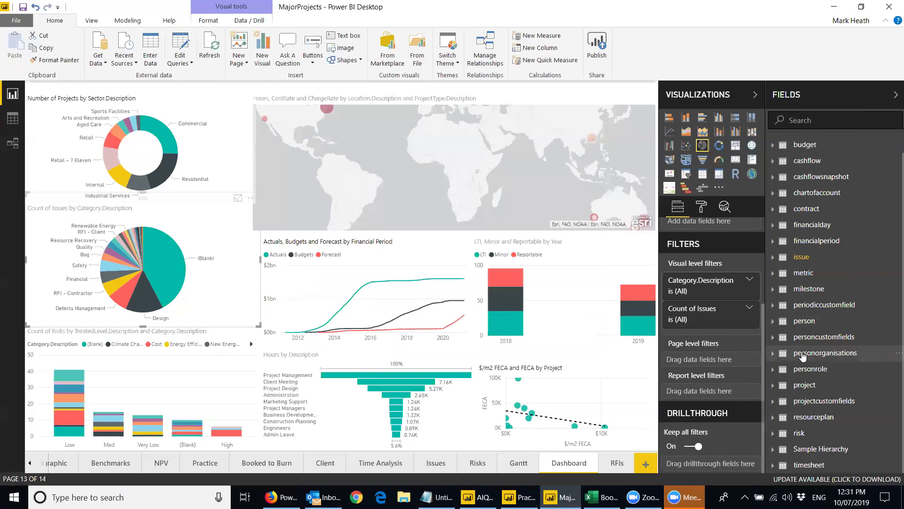
mouse_move(810, 339)
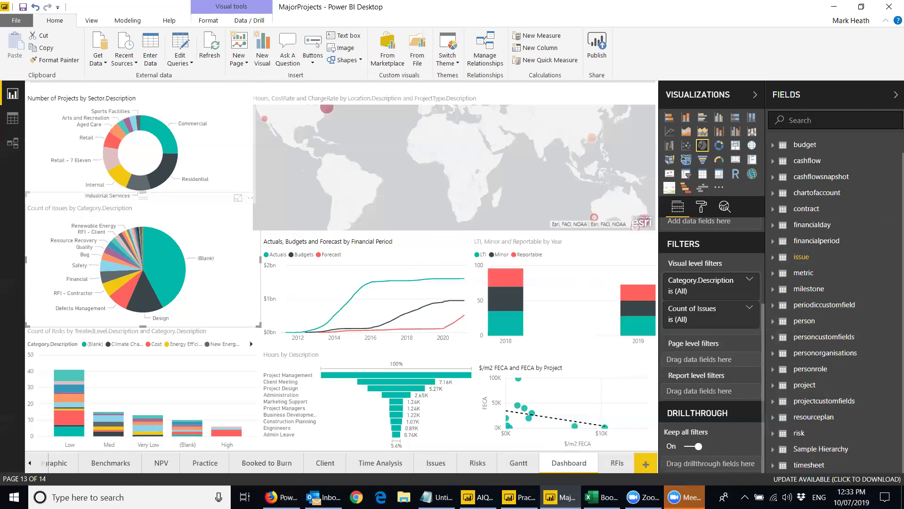
mouse_move(683, 497)
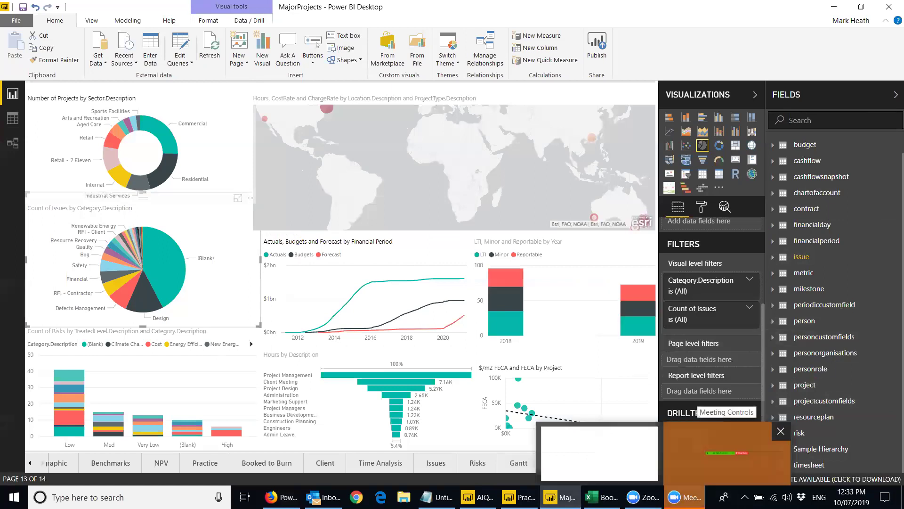